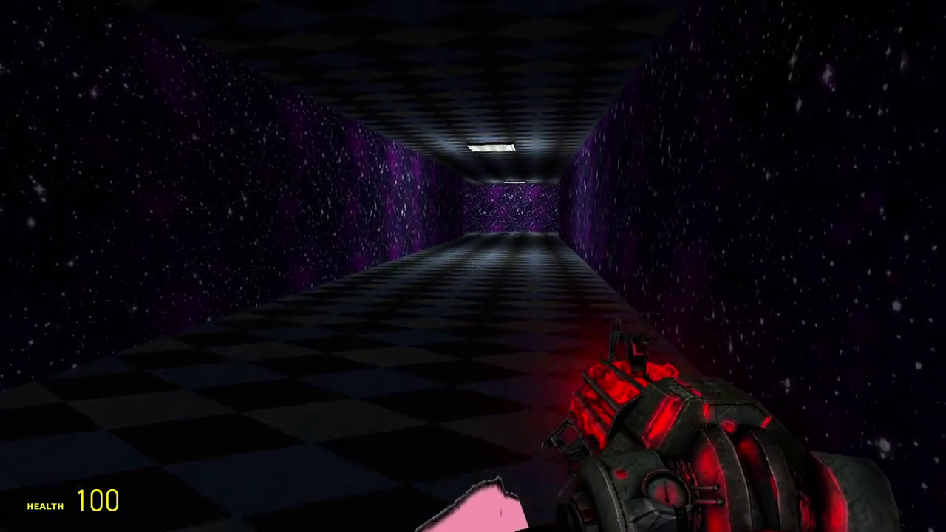
Walk down the corridor into the open room, cross it, and turn back
{"action": "key", "text": "w"}
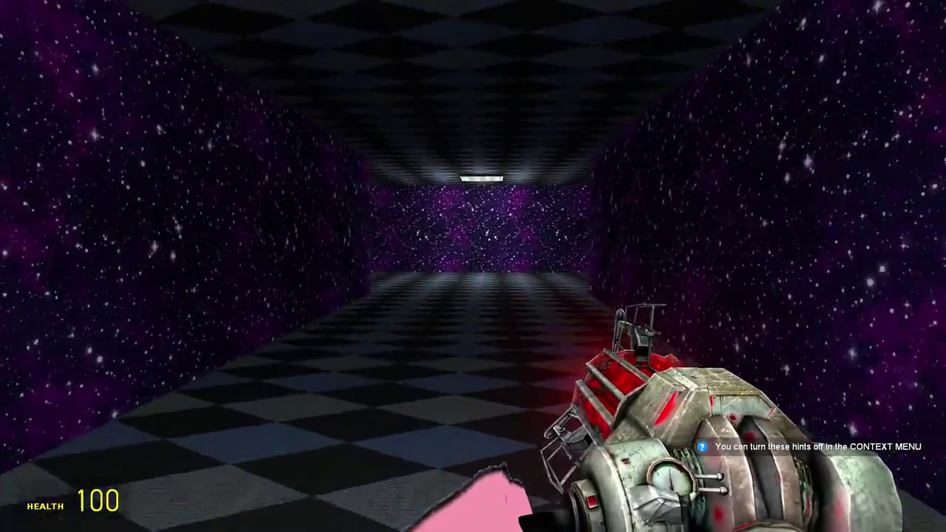
{"action": "key", "text": "w"}
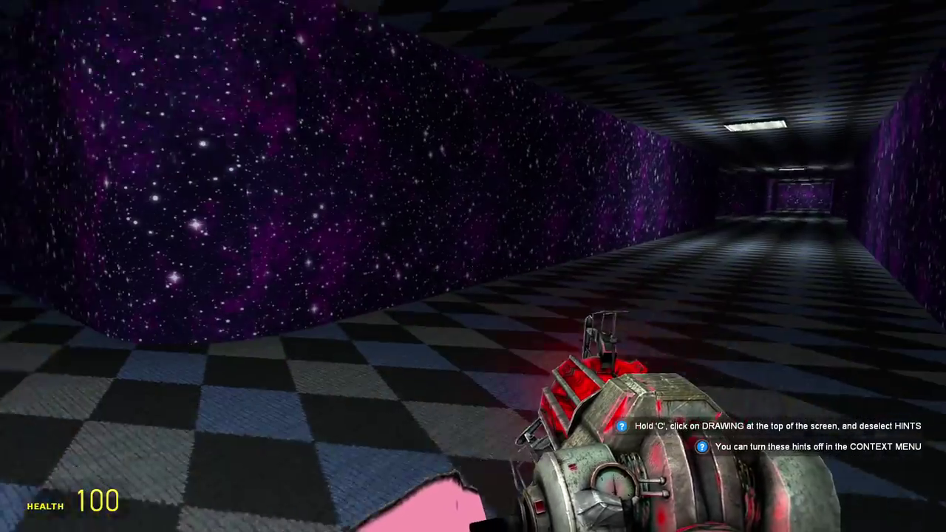
{"action": "key", "text": "w"}
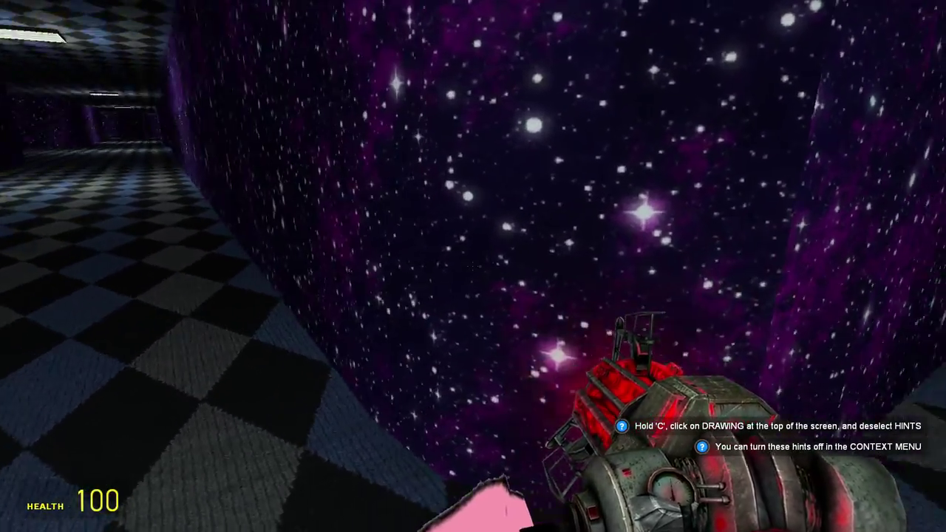
{"action": "key", "text": "w"}
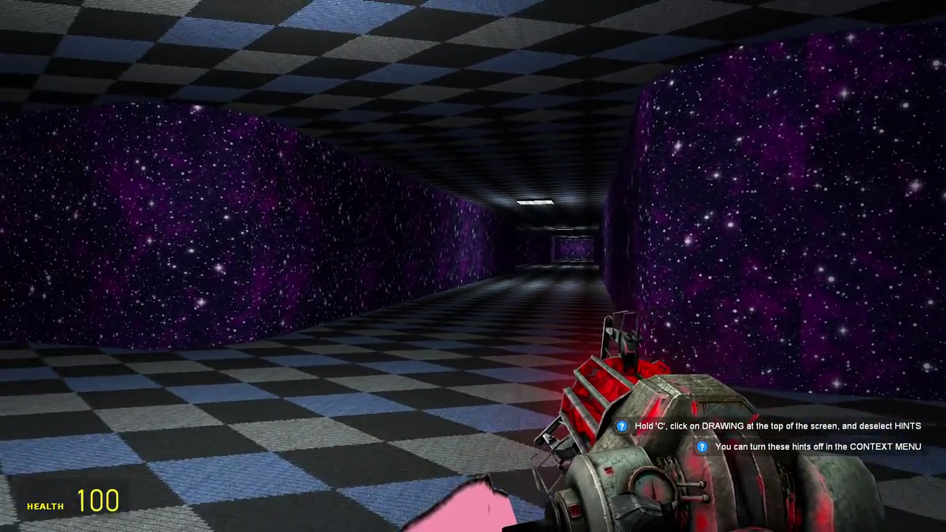
{"action": "key", "text": "w"}
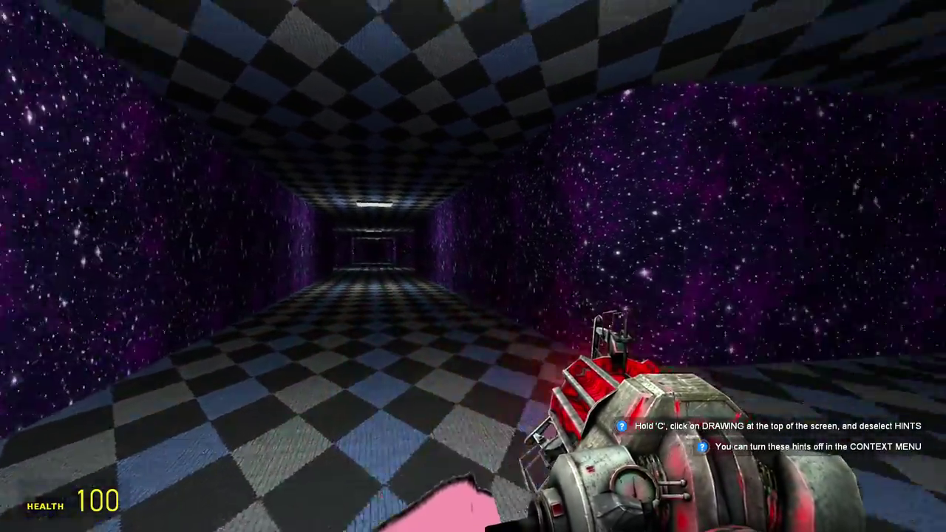
Walk under the ceiling lights and turn around in the starry corridor
{"action": "key", "text": "w"}
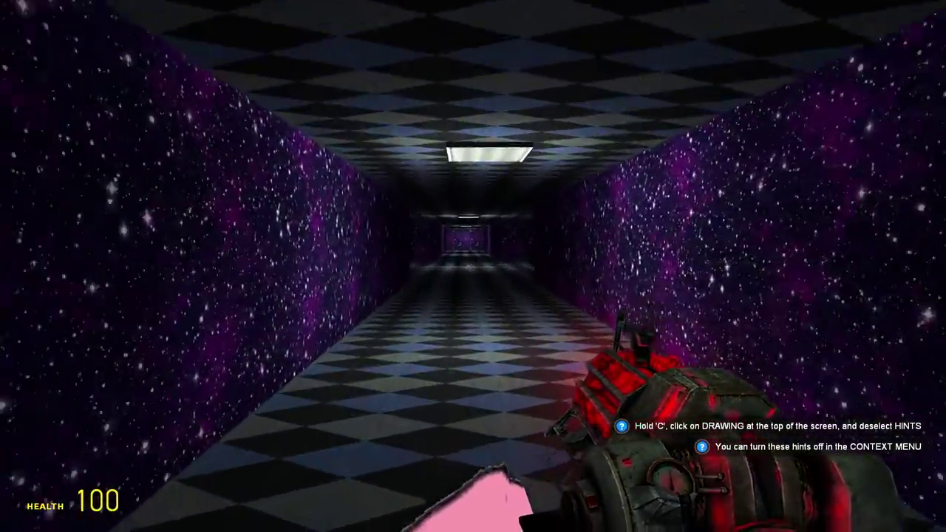
{"action": "key", "text": "w"}
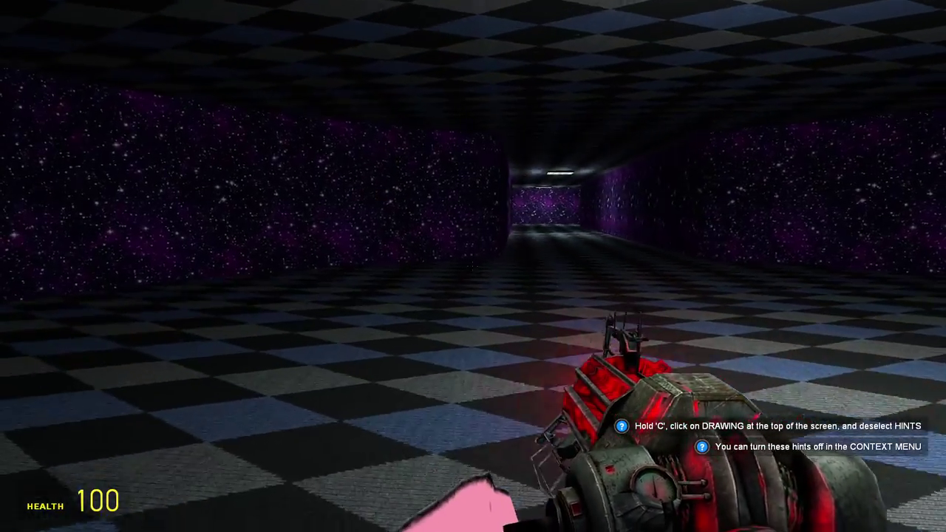
{"action": "key", "text": "w"}
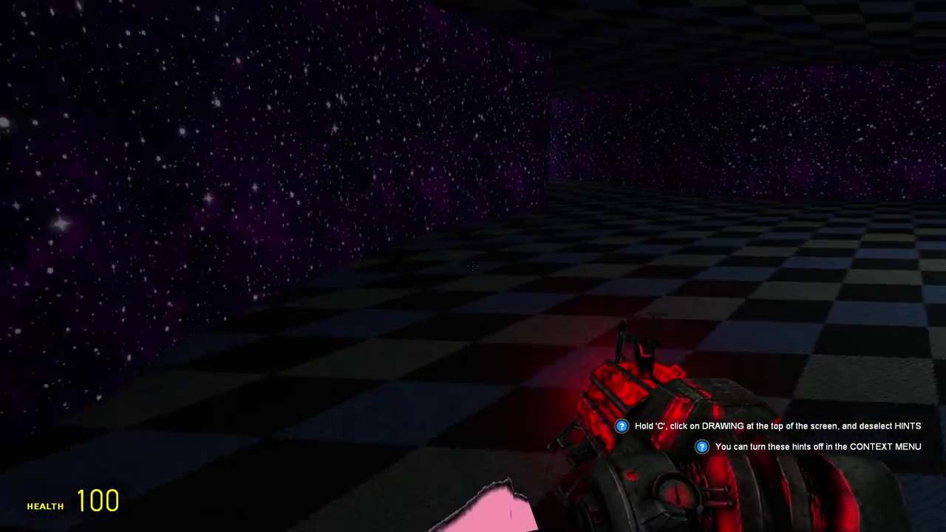
{"action": "key", "text": "w"}
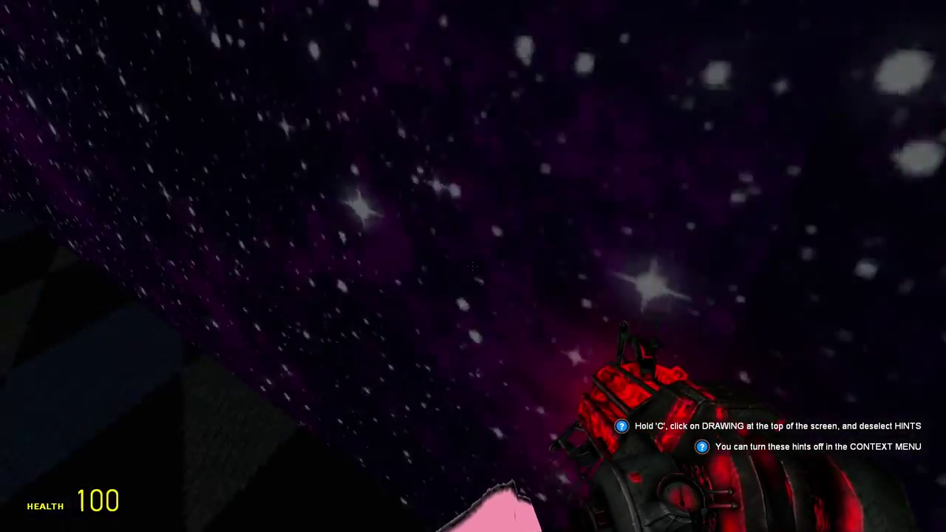
{"action": "key", "text": "w"}
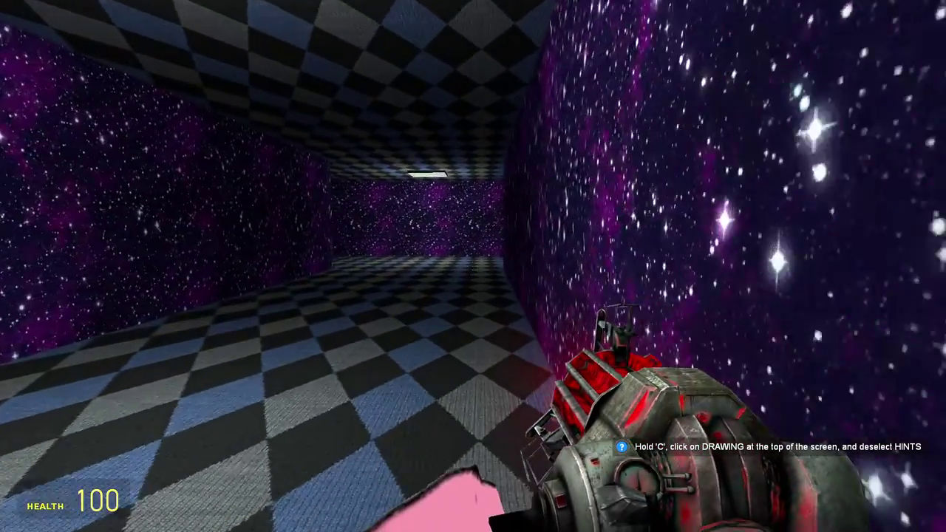
Browse the spawn menu's Half-Life 2 entity and weapon categories
{"action": "key", "text": "q"}
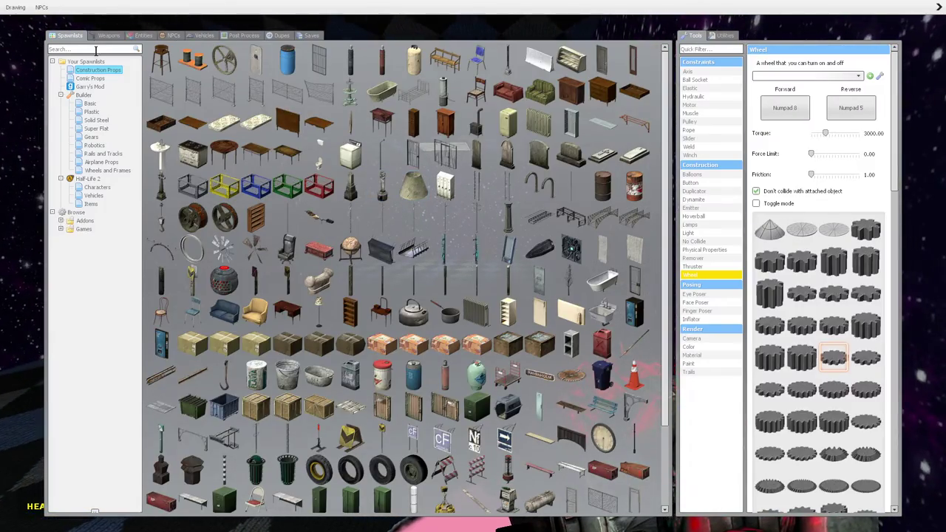
{"action": "left_click", "coordinate": [108, 36]}
{"action": "left_click", "coordinate": [143, 35]}
{"action": "left_click", "coordinate": [78, 78]}
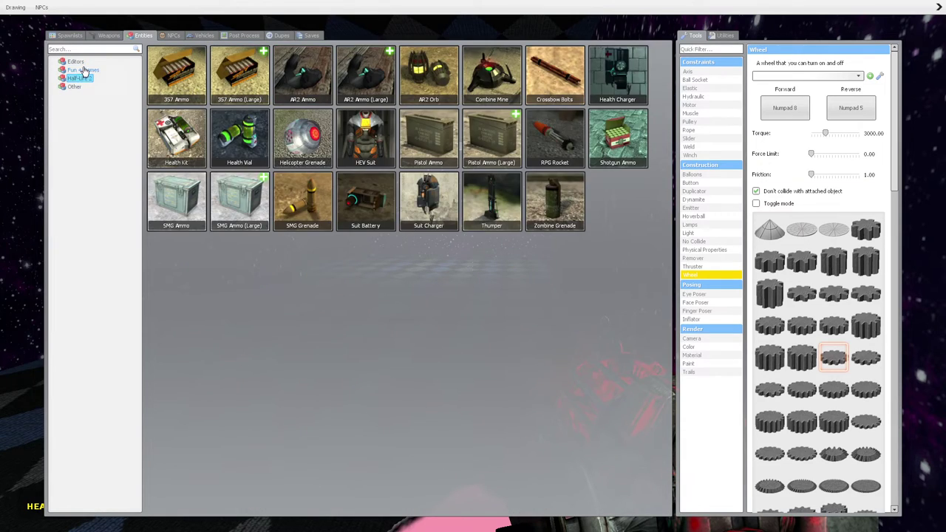
{"action": "left_click", "coordinate": [71, 35]}
{"action": "left_click", "coordinate": [79, 87]}
{"action": "left_click", "coordinate": [109, 35]}
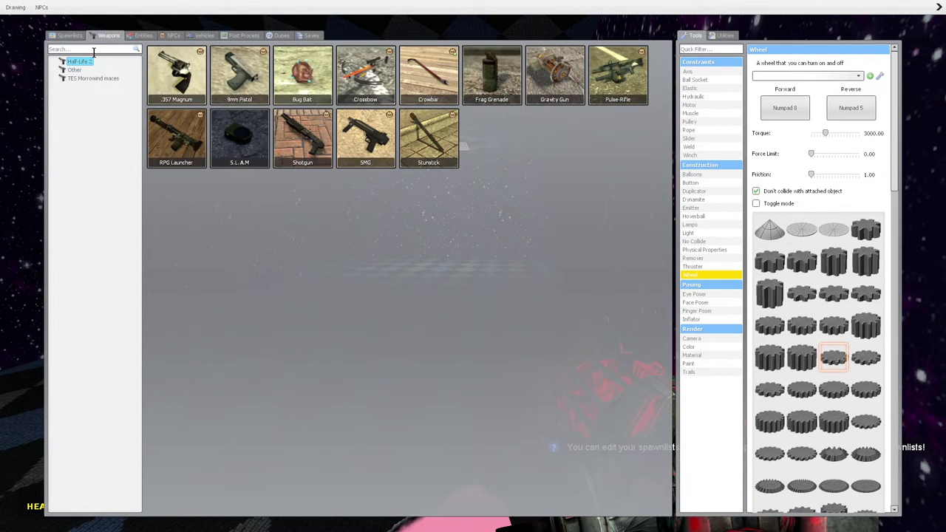
{"action": "left_click", "coordinate": [93, 78]}
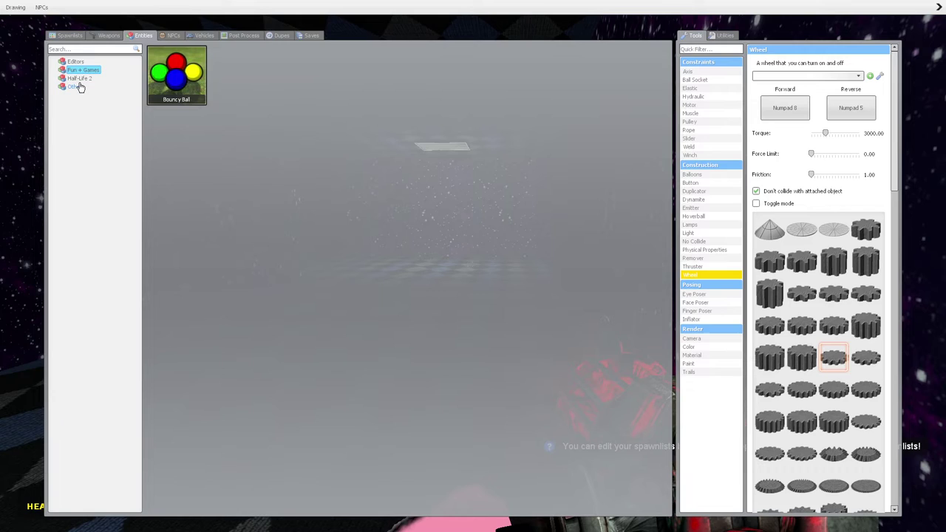
Browse the NPC categories, including Unnerving Nextbots, to the Nextbot list with Terminus
{"action": "left_click", "coordinate": [80, 69]}
{"action": "left_click", "coordinate": [173, 36]}
{"action": "left_click", "coordinate": [89, 86]}
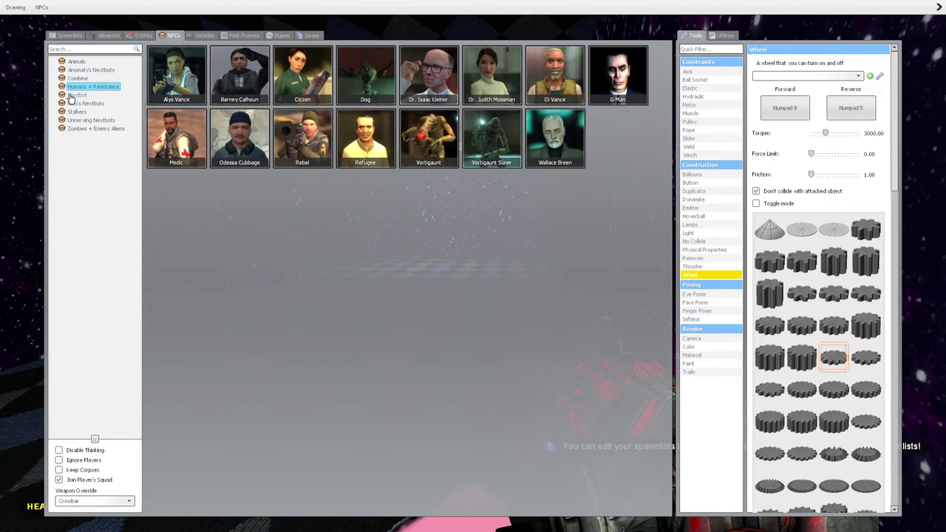
{"action": "left_click", "coordinate": [74, 112]}
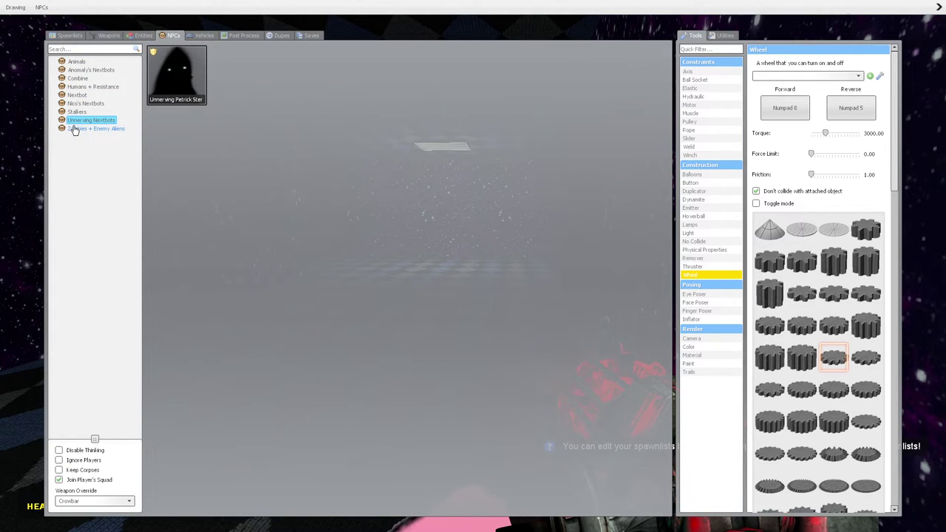
{"action": "left_click", "coordinate": [74, 128]}
{"action": "left_click", "coordinate": [75, 95]}
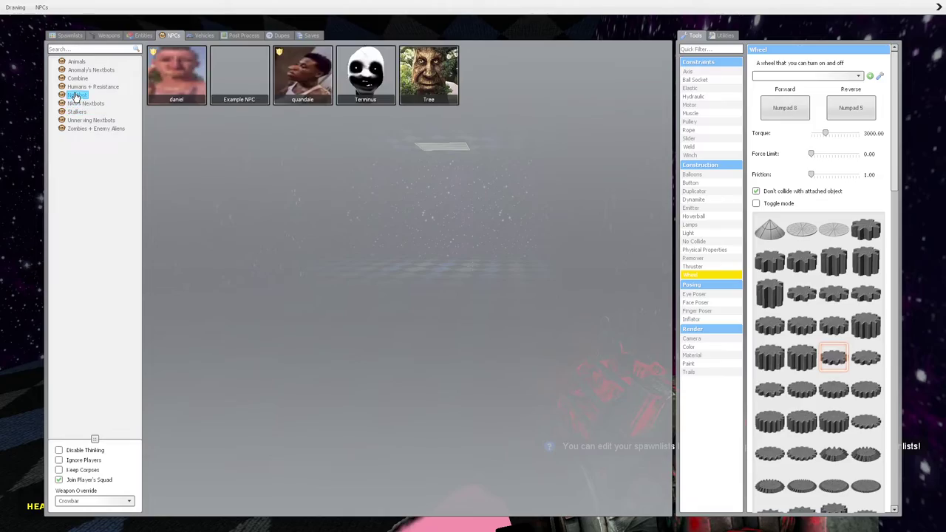
Spawn the Terminus nextbot, then head down the corridor and turn left
{"action": "left_click", "coordinate": [361, 82]}
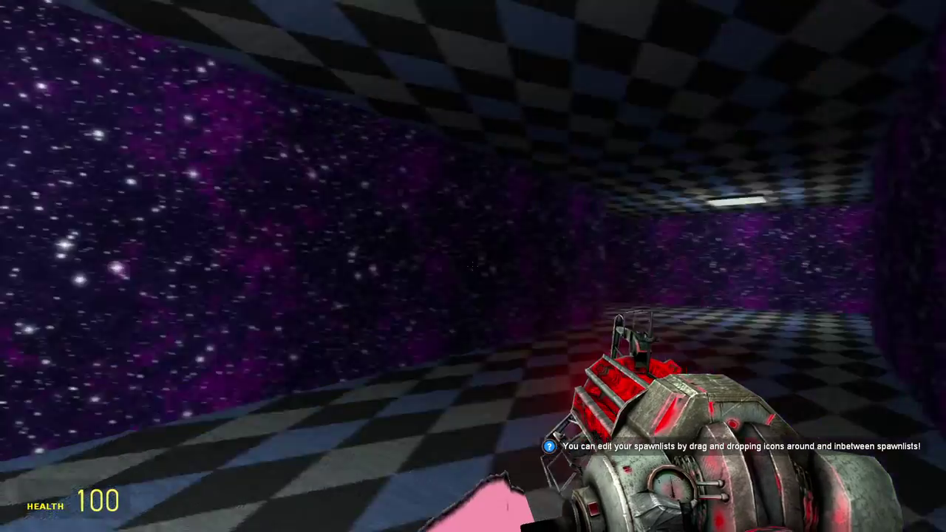
{"action": "key", "text": "w"}
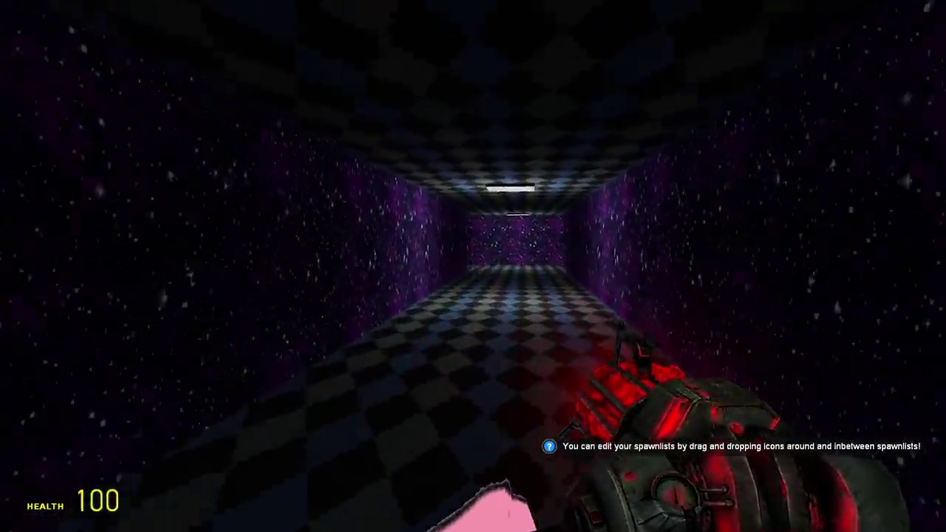
{"action": "key", "text": "w"}
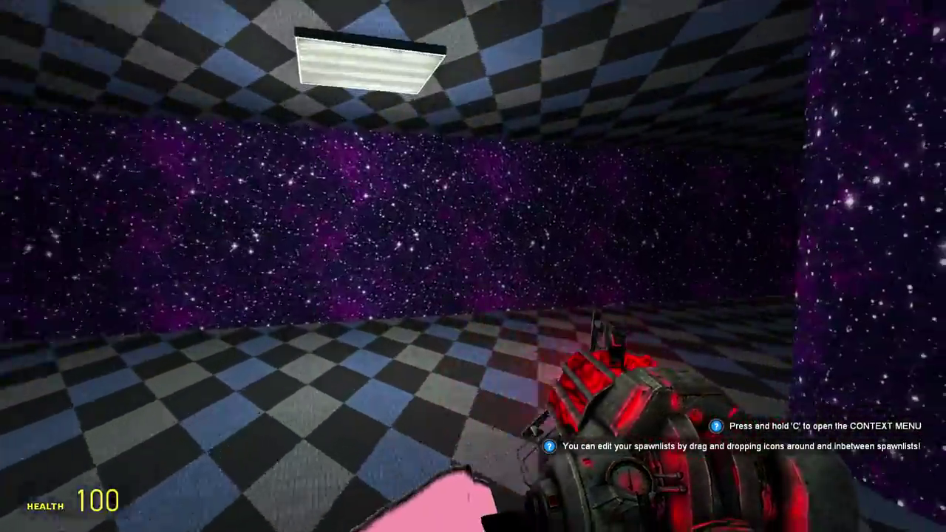
{"action": "key", "text": "w"}
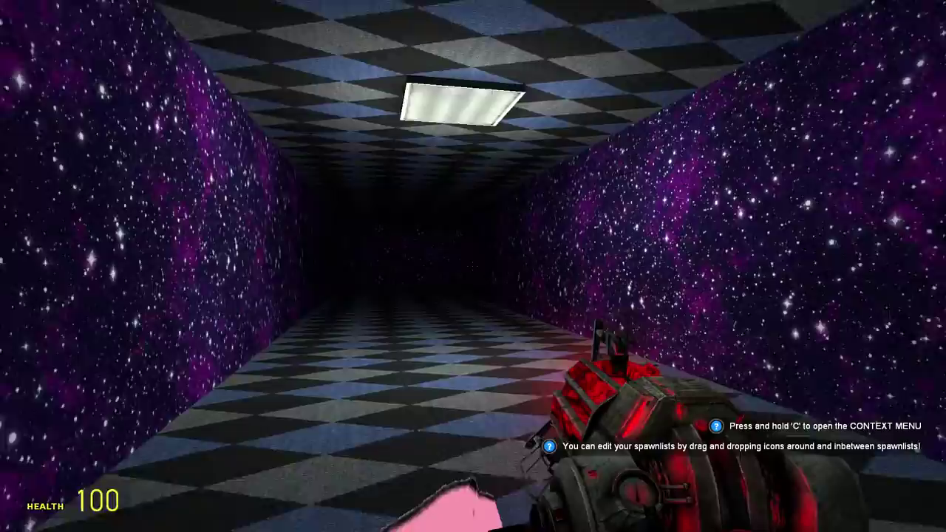
Run past the ceiling light and through the darker side corridor into the checkered passage
{"action": "key", "text": "w"}
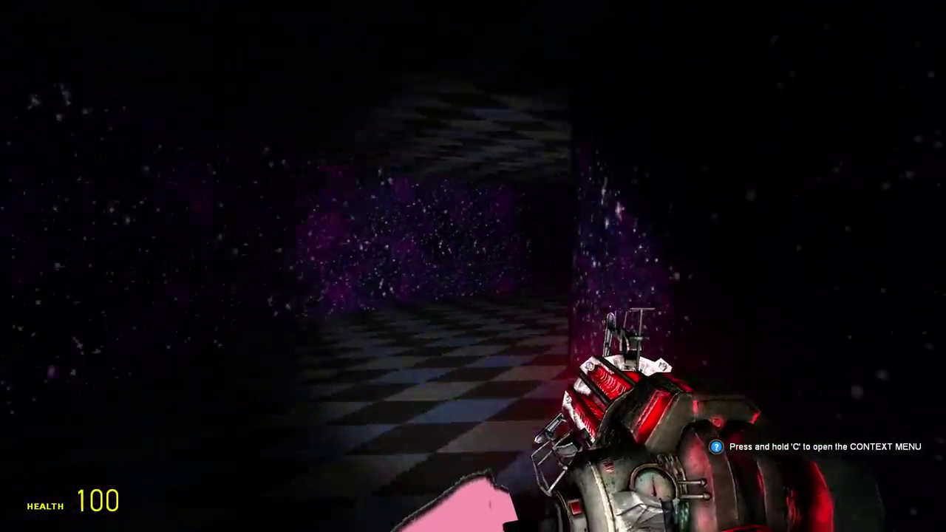
{"action": "key", "text": "w"}
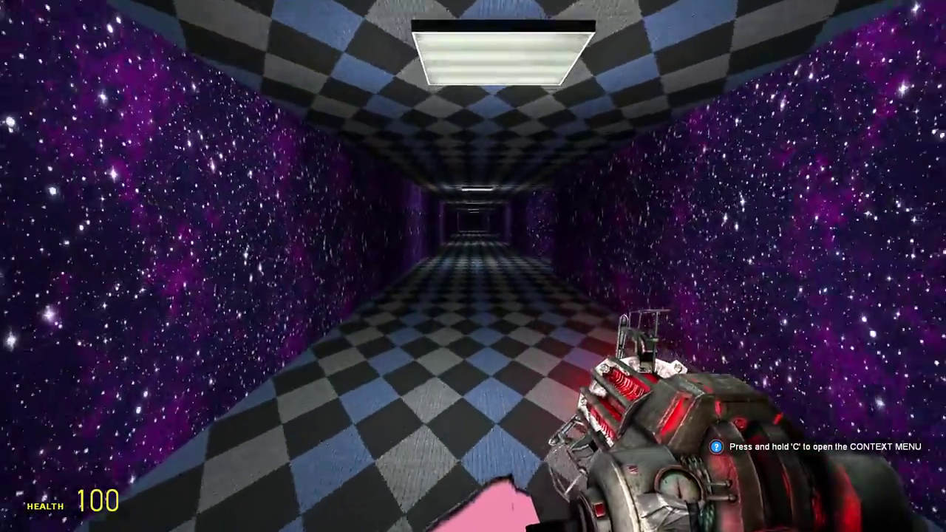
{"action": "key", "text": "w"}
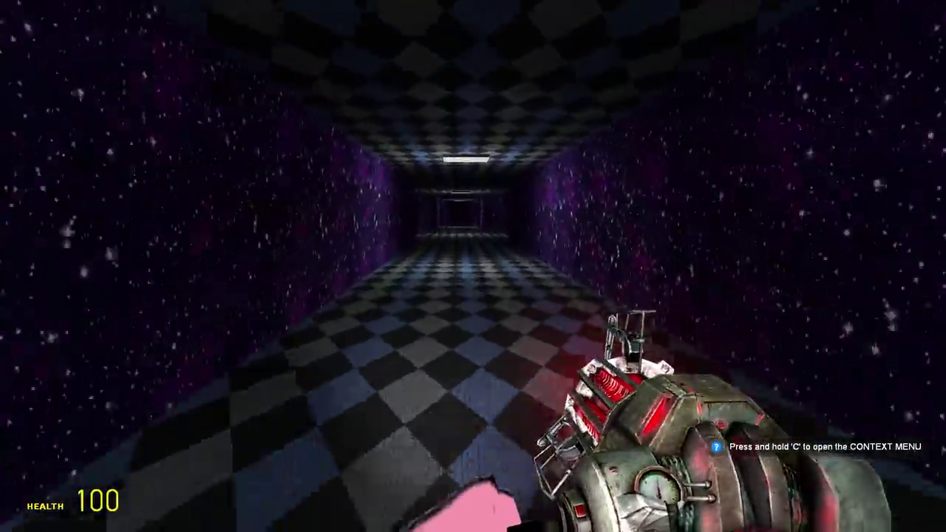
{"action": "key", "text": "w"}
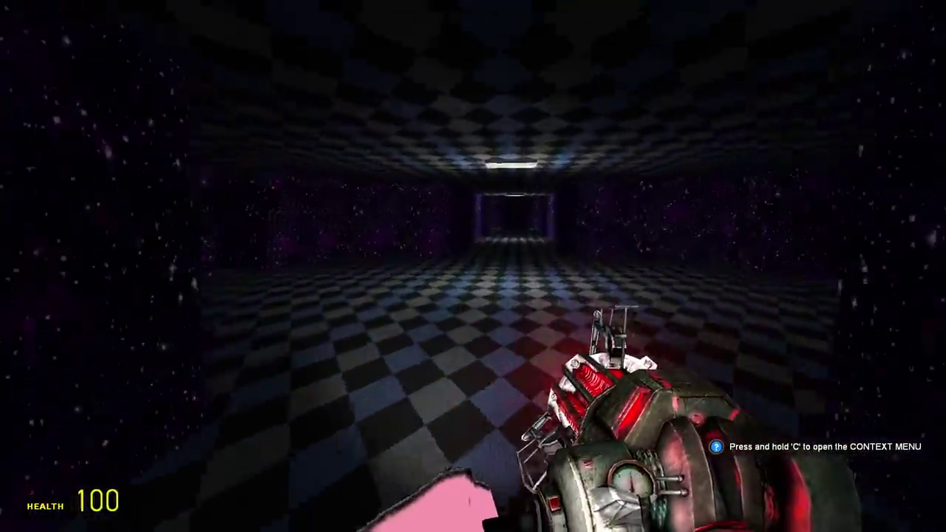
{"action": "key", "text": "w"}
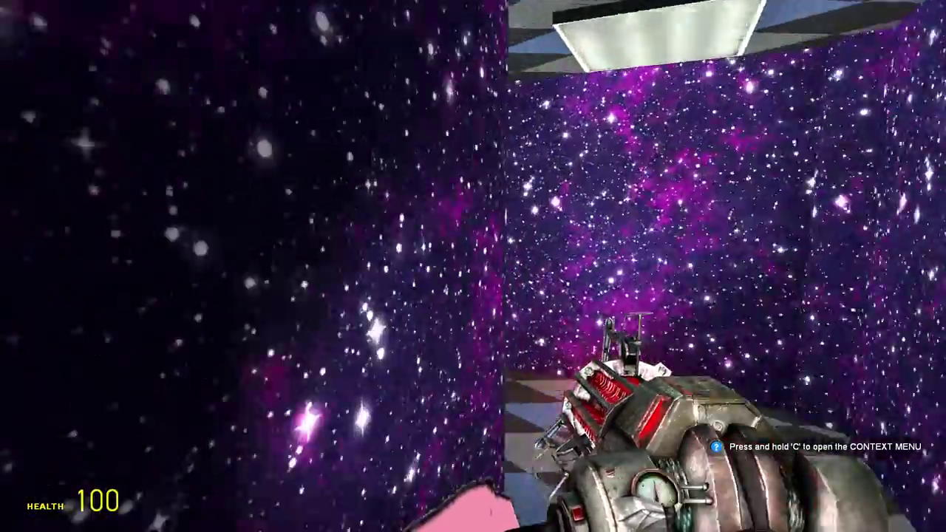
{"action": "key", "text": "w"}
{"action": "key", "text": "w"}
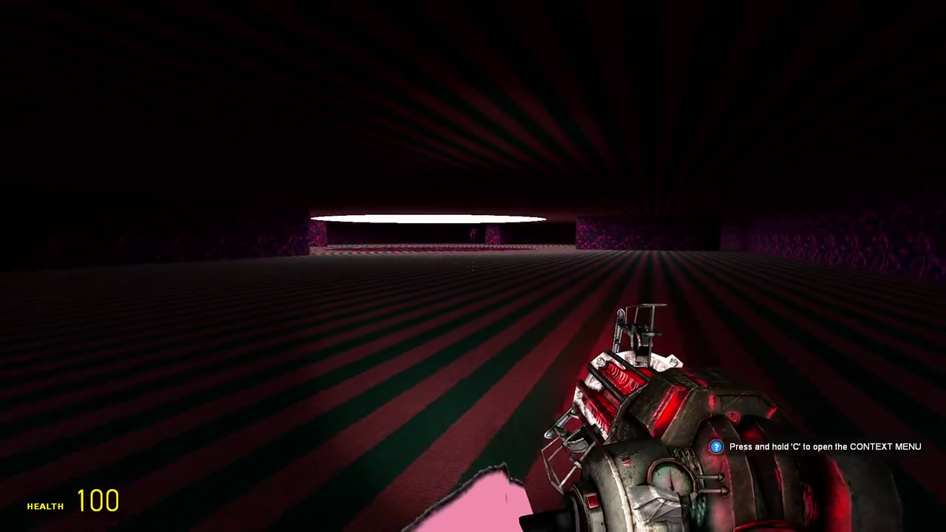
Enter the striped room, drop into the magenta pit, and respawn after dying
{"action": "key", "text": "w"}
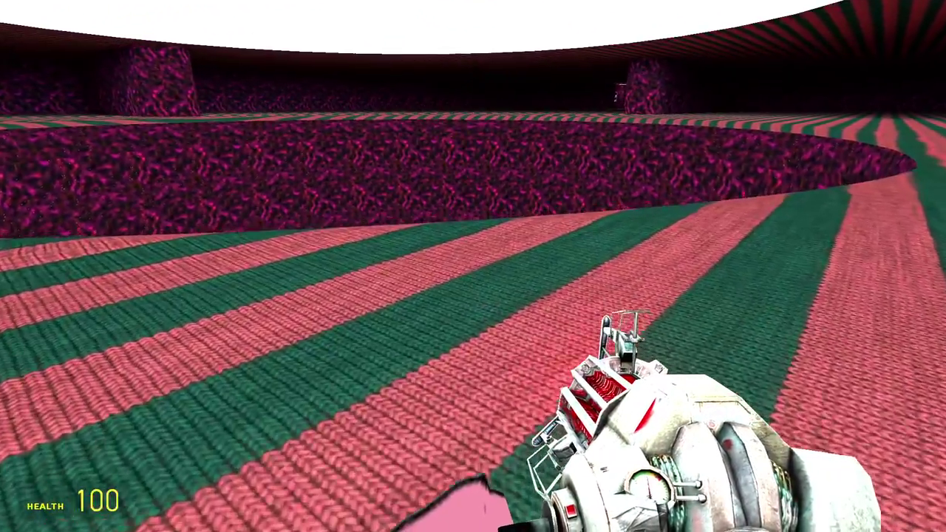
{"action": "key", "text": "w"}
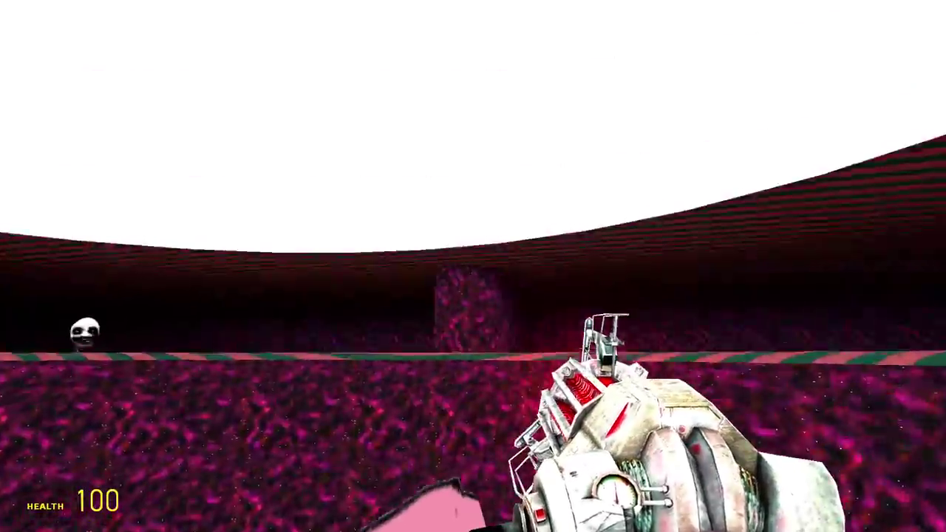
{"action": "key", "text": "w"}
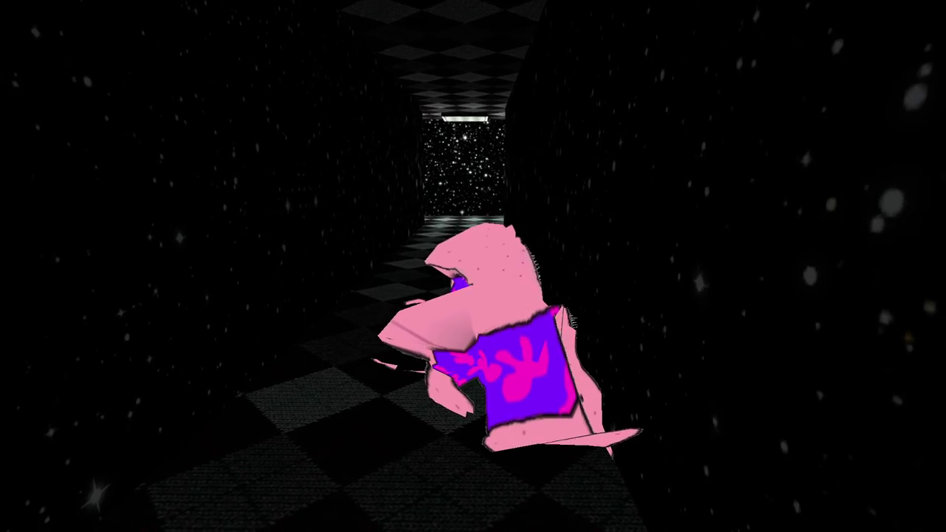
{"action": "left_click", "coordinate": [473, 266]}
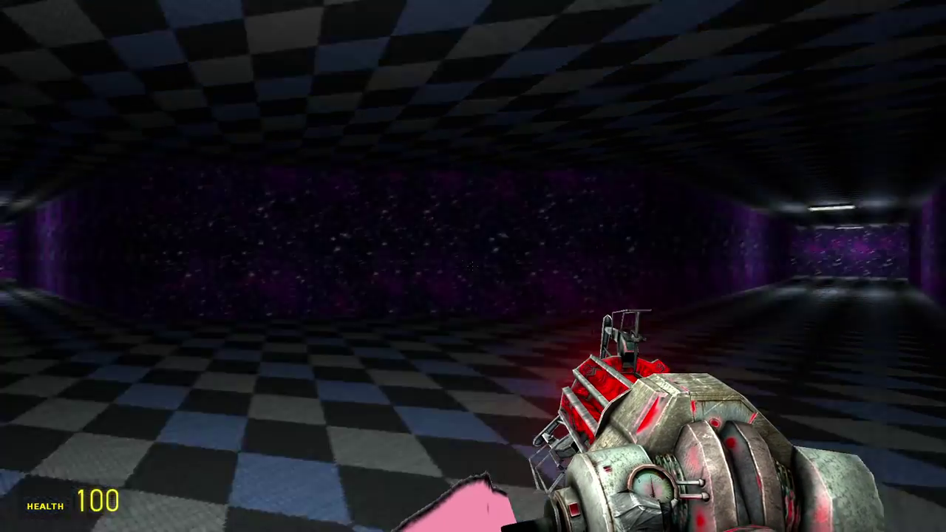
Walk through the next room and long corridor, rounding the purple starry wall
{"action": "key", "text": "w"}
{"action": "key", "text": "w"}
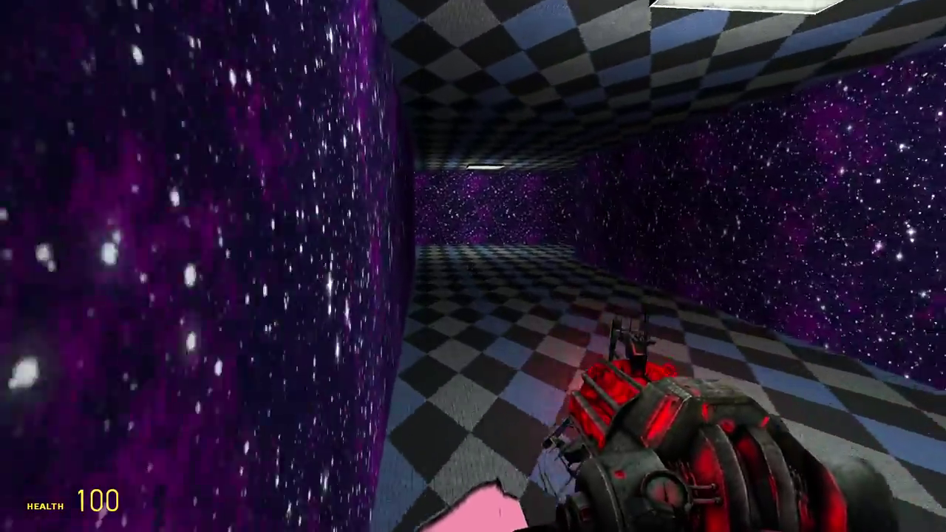
{"action": "key", "text": "w"}
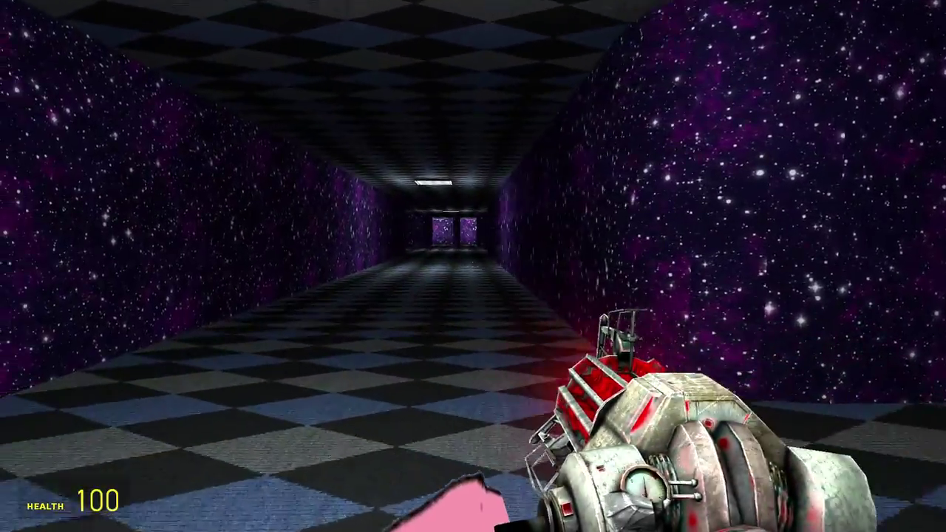
{"action": "key", "text": "w"}
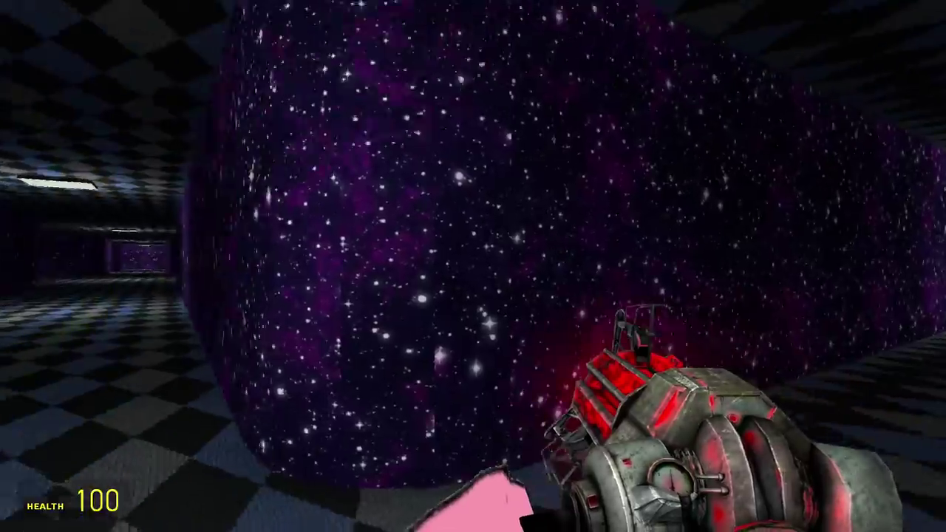
{"action": "key", "text": "w"}
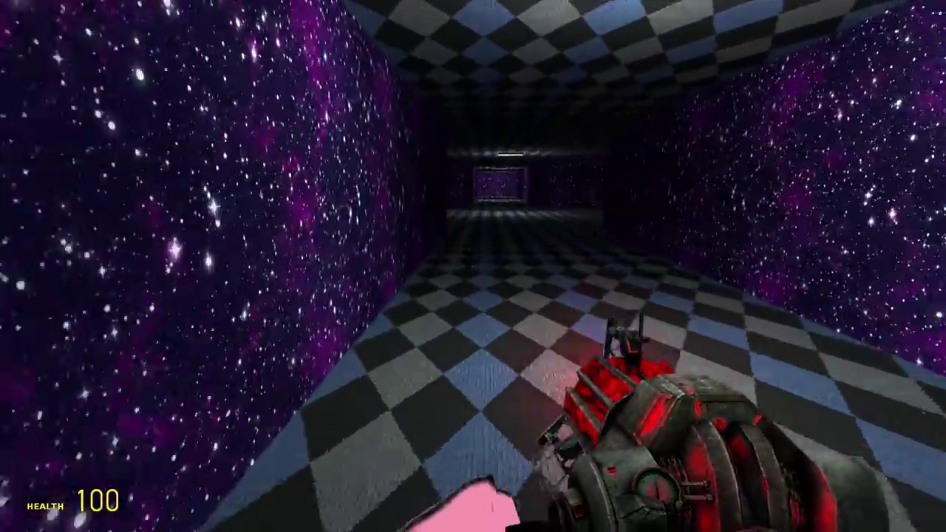
{"action": "key", "text": "w"}
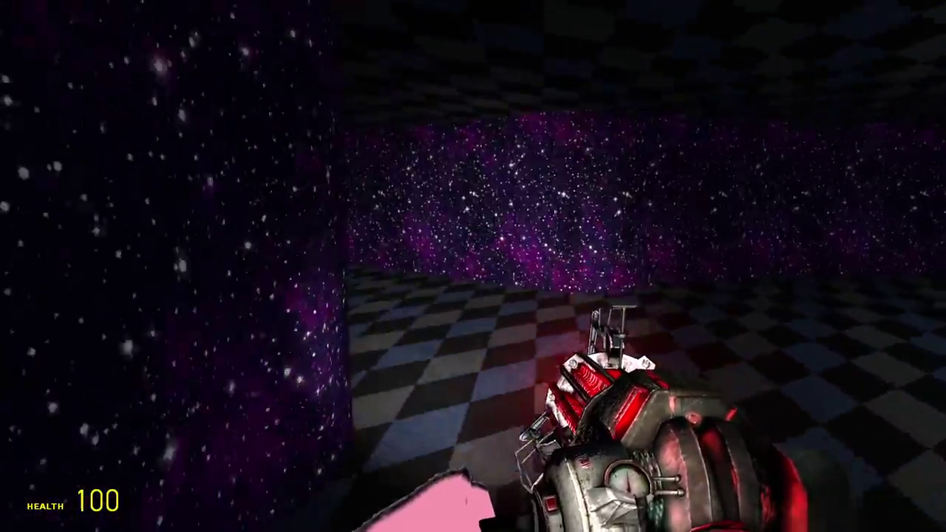
{"action": "key", "text": "w"}
Follow the checkered corridor toward the wider area and on to the bend
{"action": "key", "text": "w"}
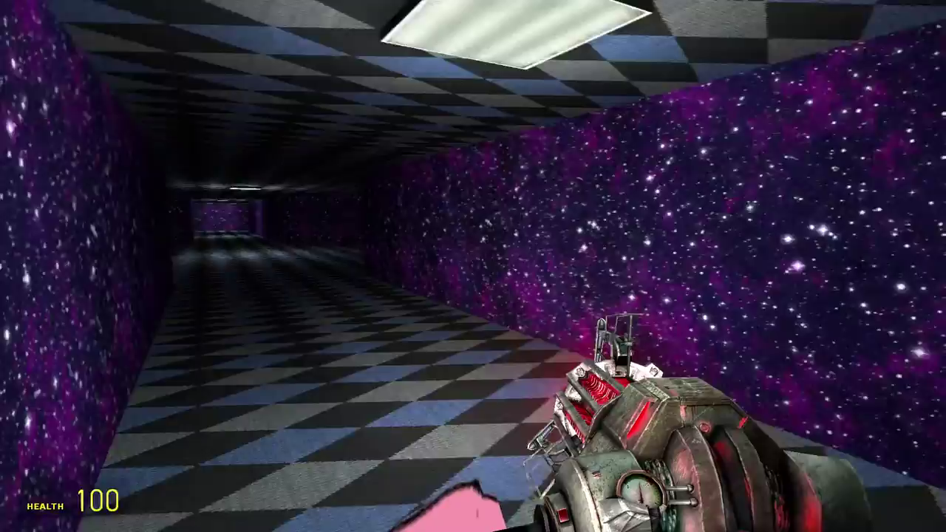
{"action": "key", "text": "w"}
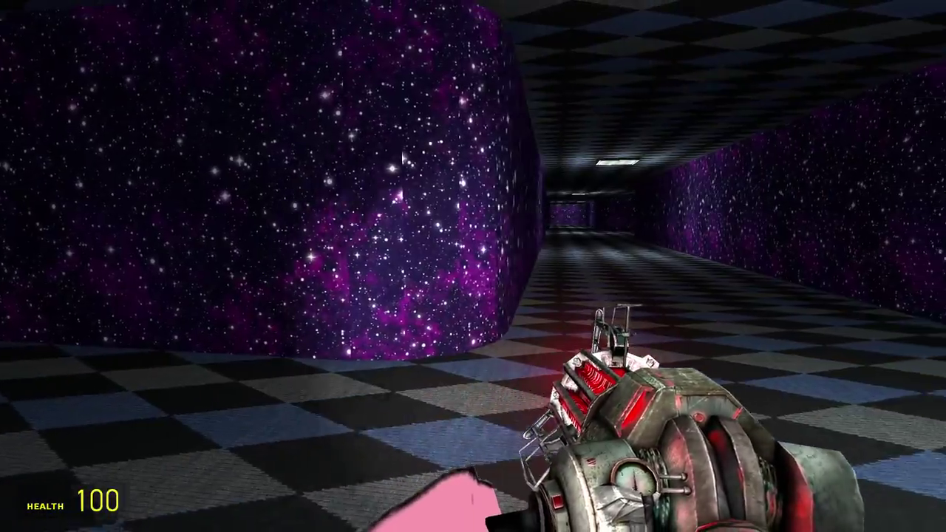
{"action": "key", "text": "w"}
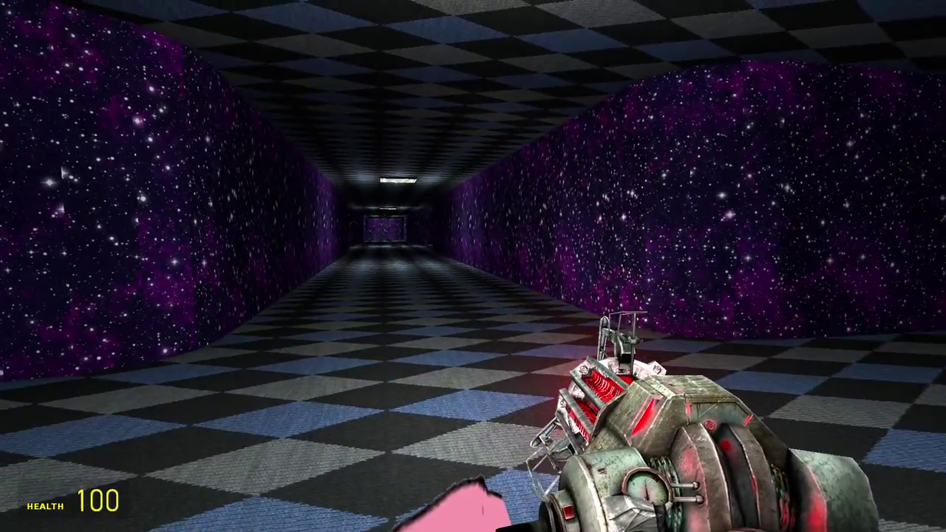
{"action": "key", "text": "w"}
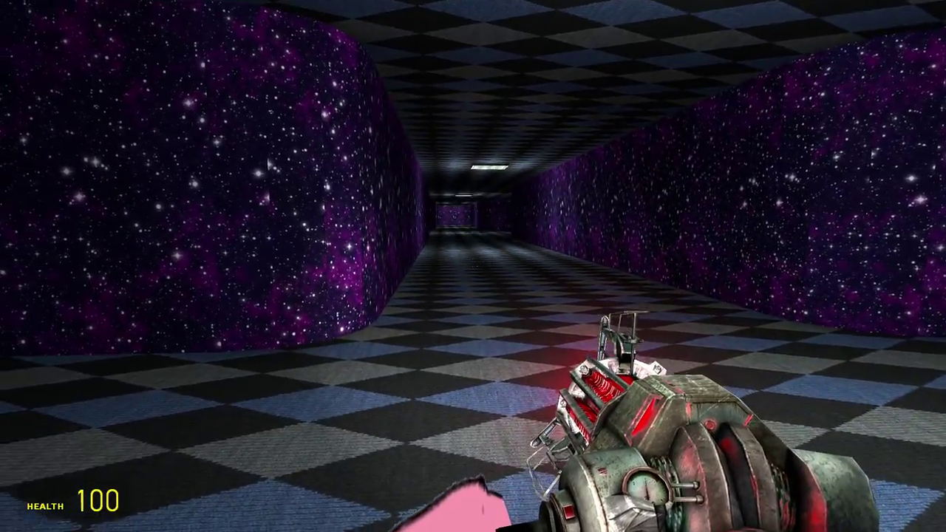
{"action": "key", "text": "w"}
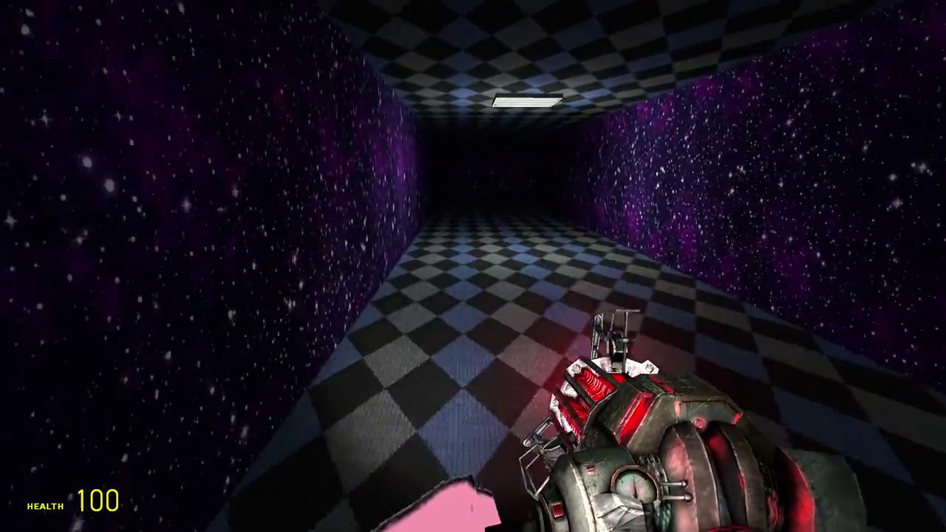
{"action": "key", "text": "w"}
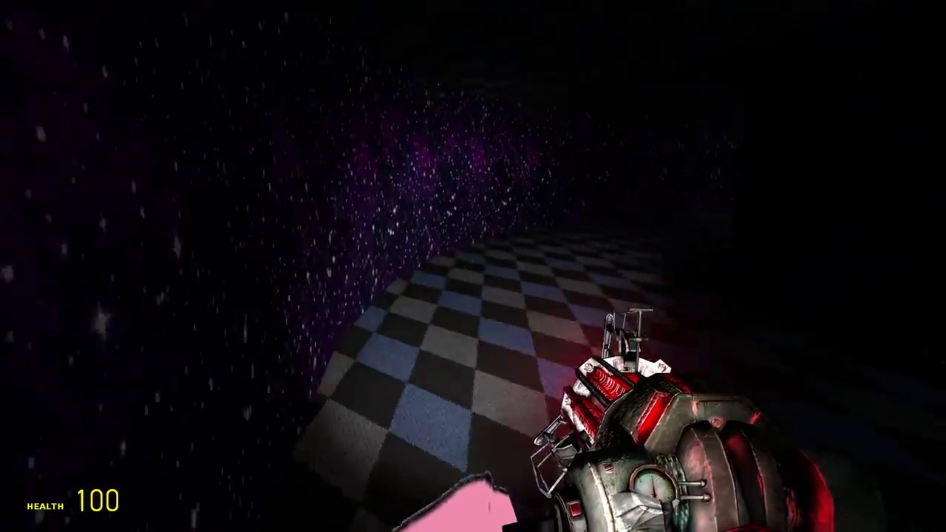
Run past the ceiling lights into another corridor segment beside the starry wall
{"action": "key", "text": "w"}
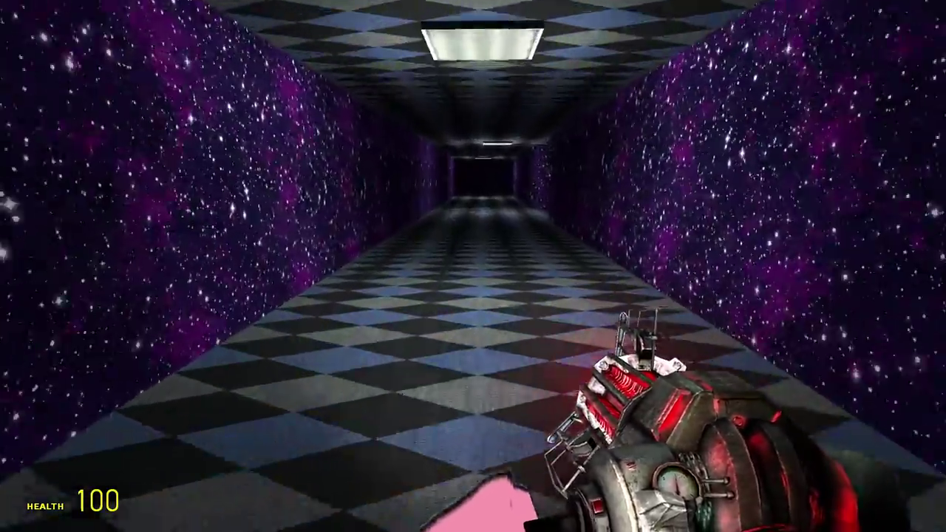
{"action": "key", "text": "w"}
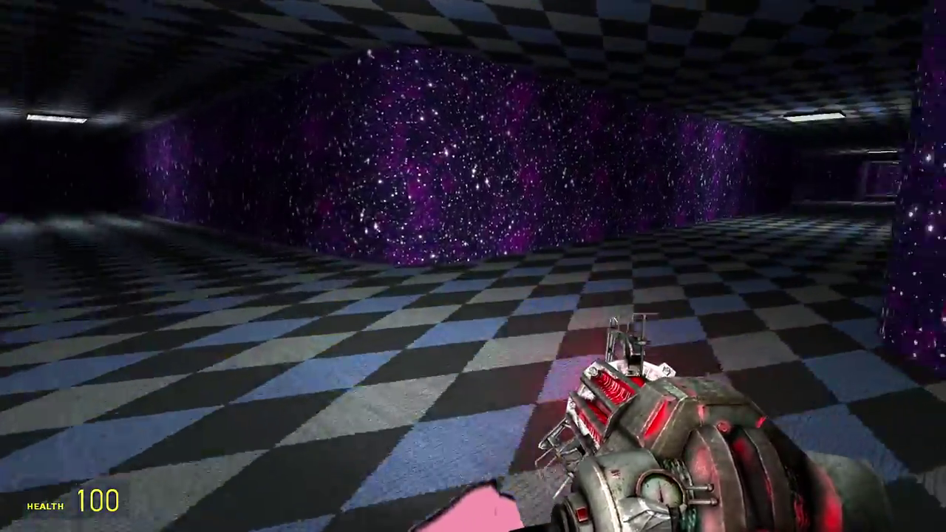
{"action": "key", "text": "w"}
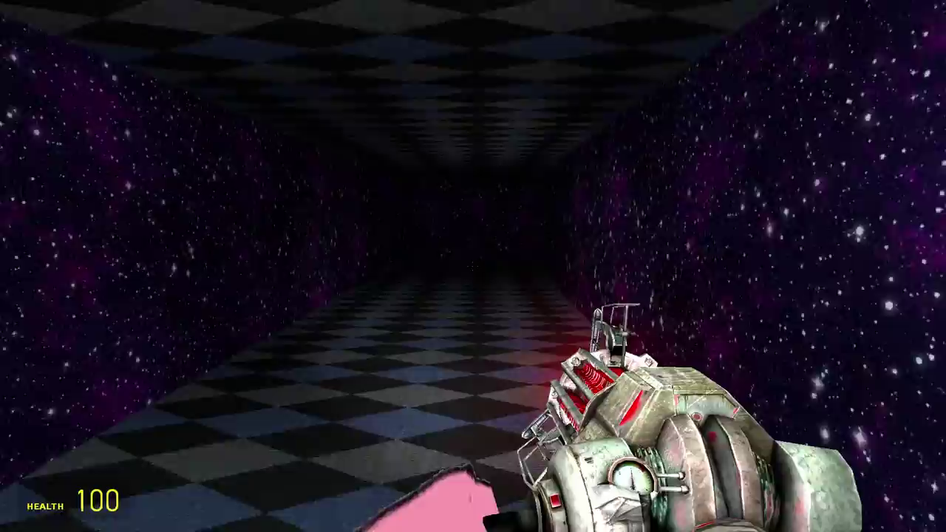
{"action": "key", "text": "w"}
{"action": "key", "text": "w"}
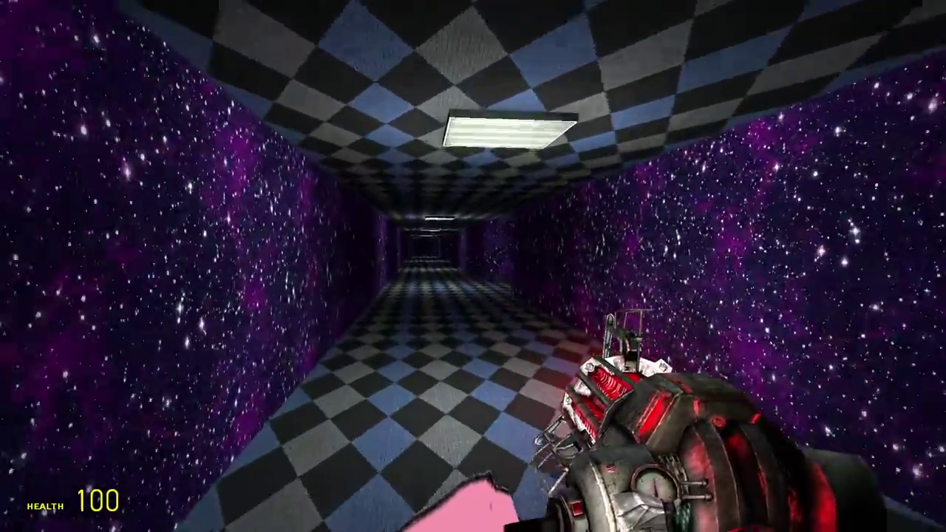
Continue into the darker stretch, looking down another hallway along the way
{"action": "key", "text": "w"}
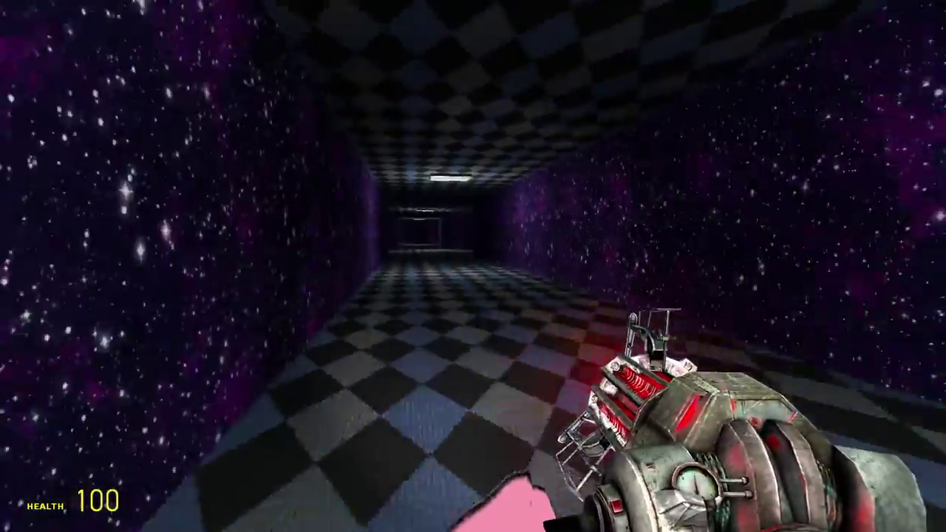
{"action": "key", "text": "w"}
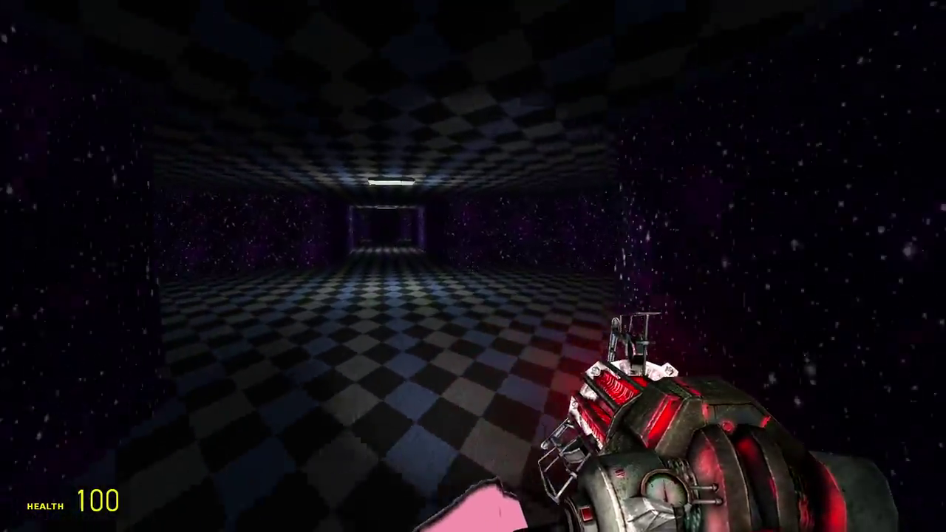
{"action": "key", "text": "w"}
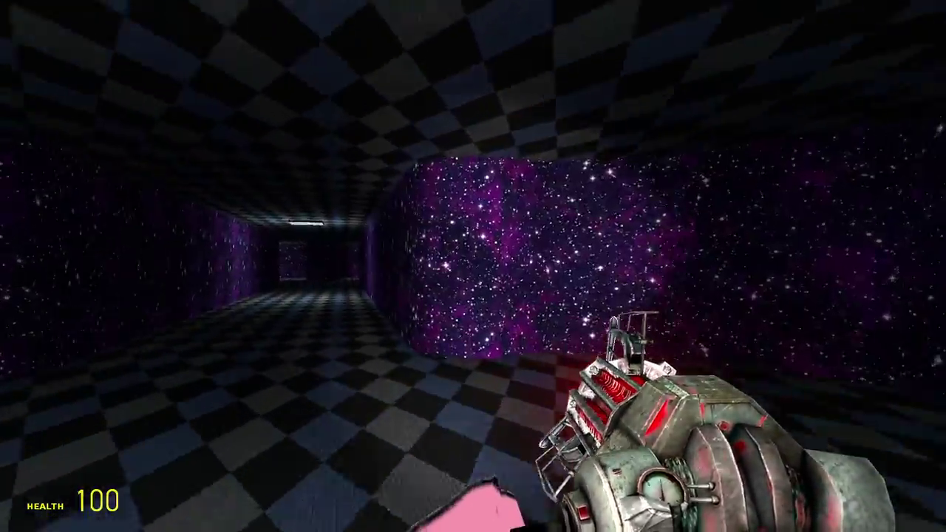
{"action": "key", "text": "w"}
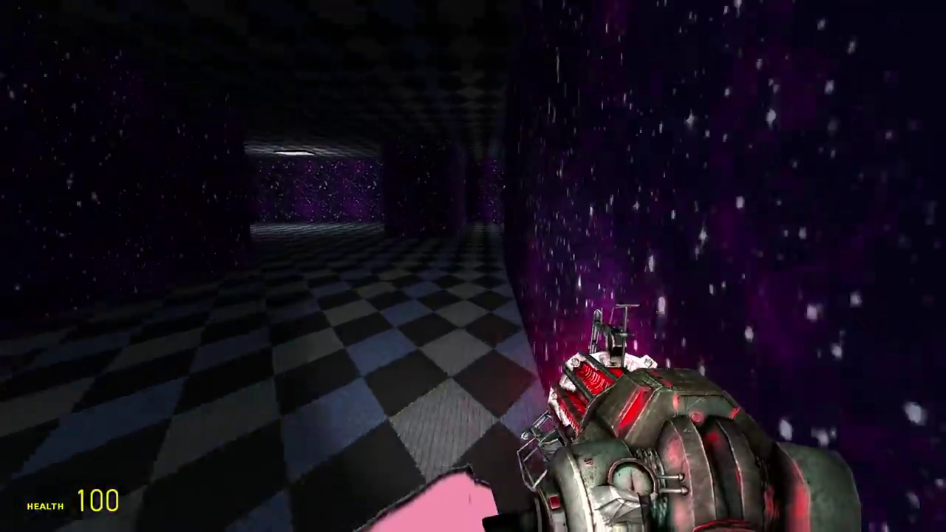
{"action": "key", "text": "w"}
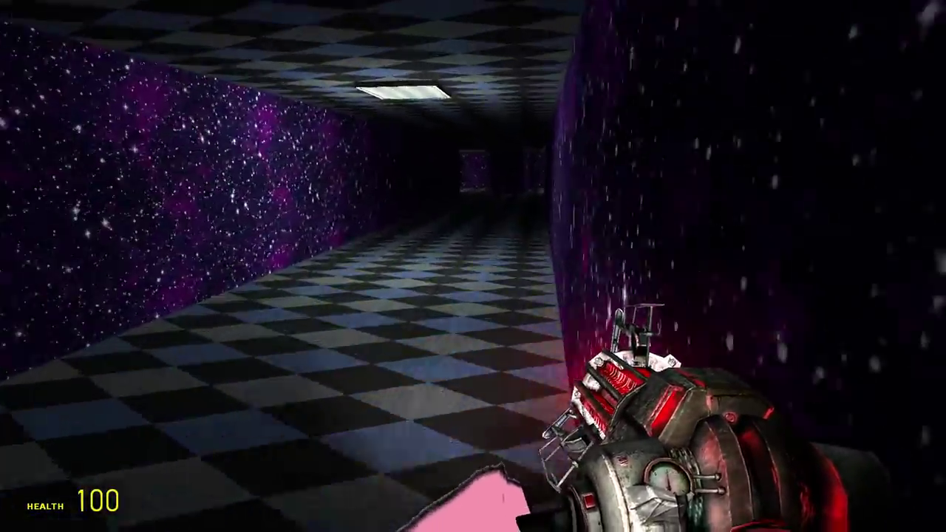
Turn away from the face creature and run along the starfield wall into the larger room
{"action": "key", "text": "w"}
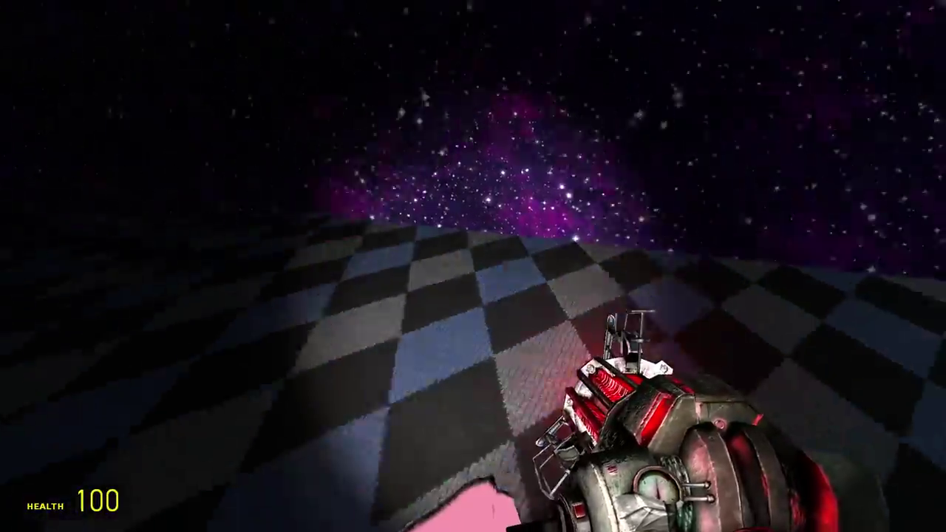
{"action": "key", "text": "w"}
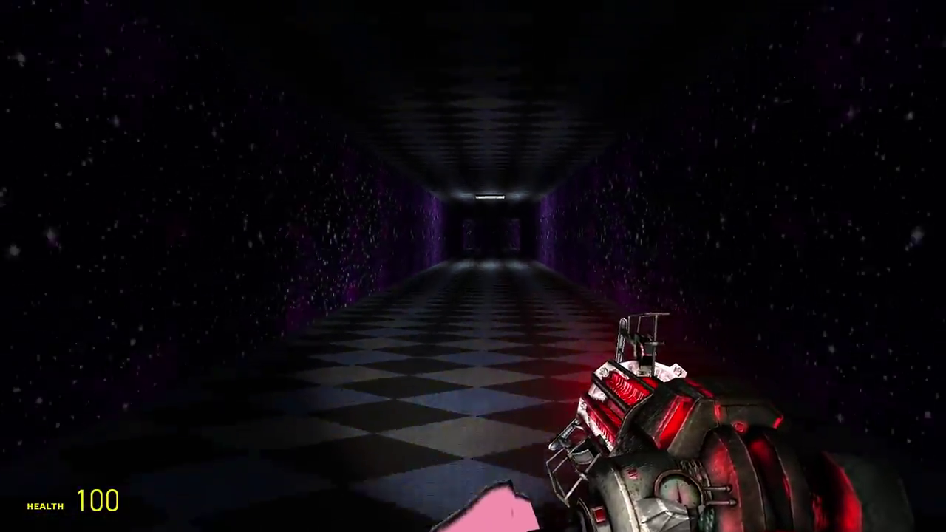
{"action": "key", "text": "w"}
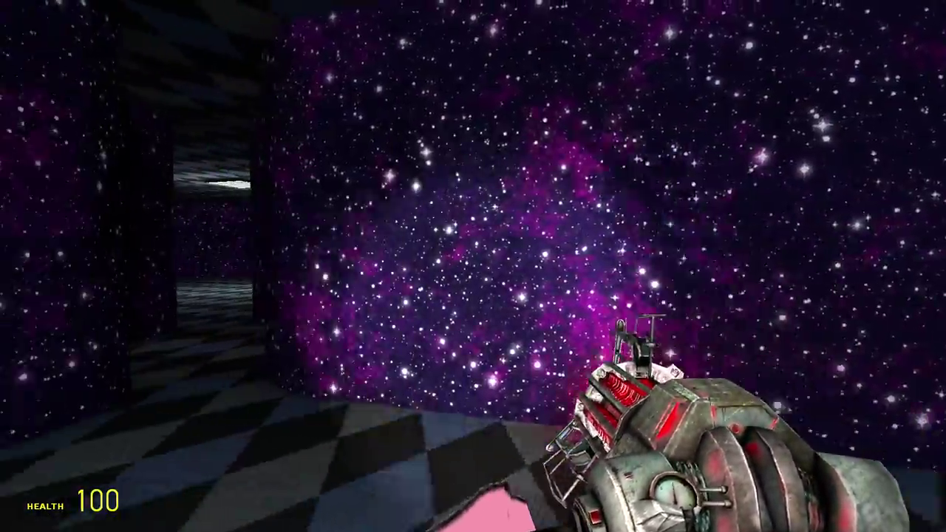
{"action": "key", "text": "w"}
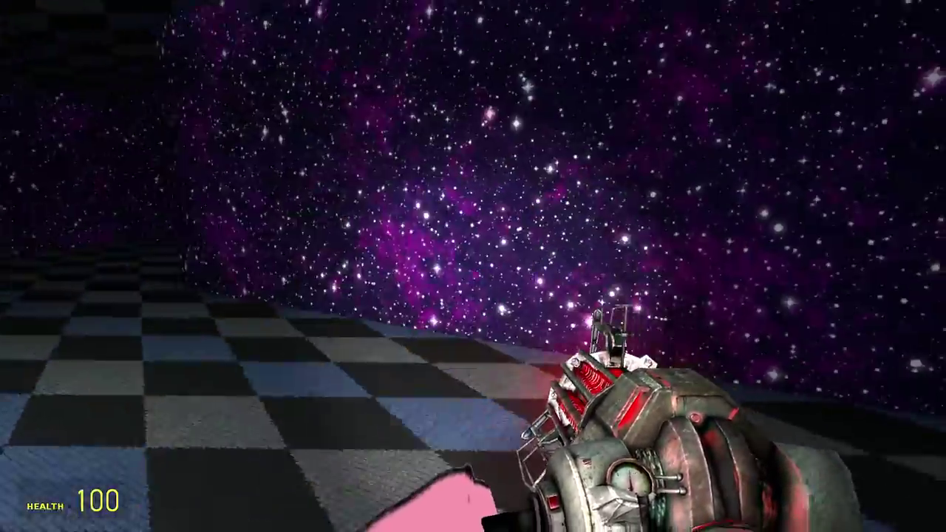
Cross the room to the doorway and run down the checkered corridor as the face reappears
{"action": "key", "text": "w"}
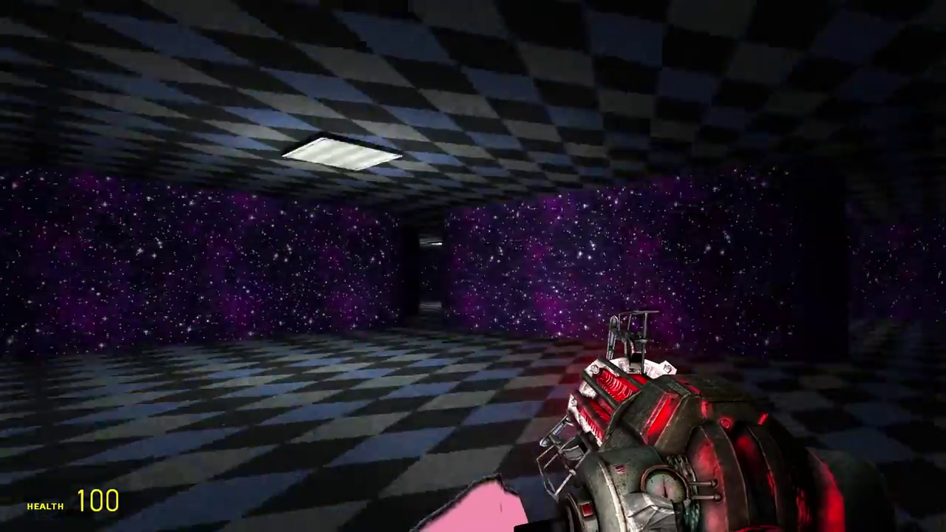
{"action": "key", "text": "w"}
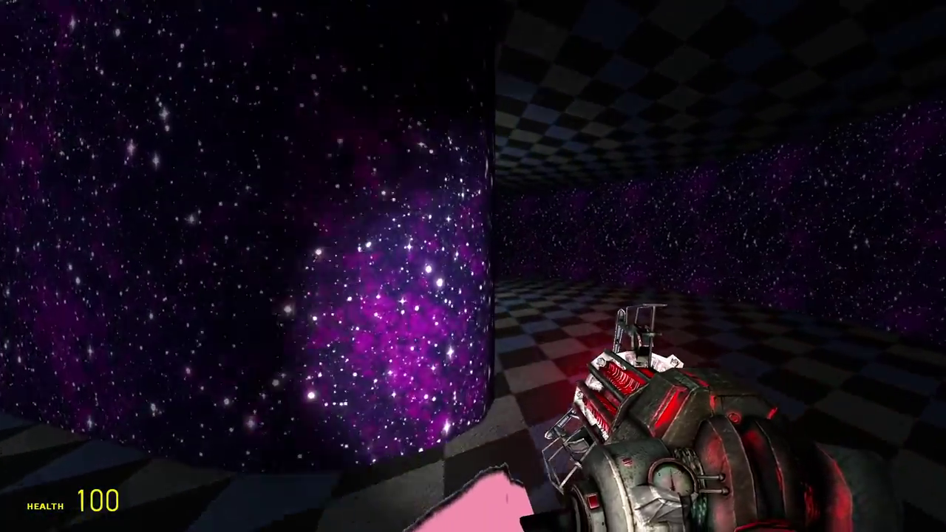
{"action": "key", "text": "w"}
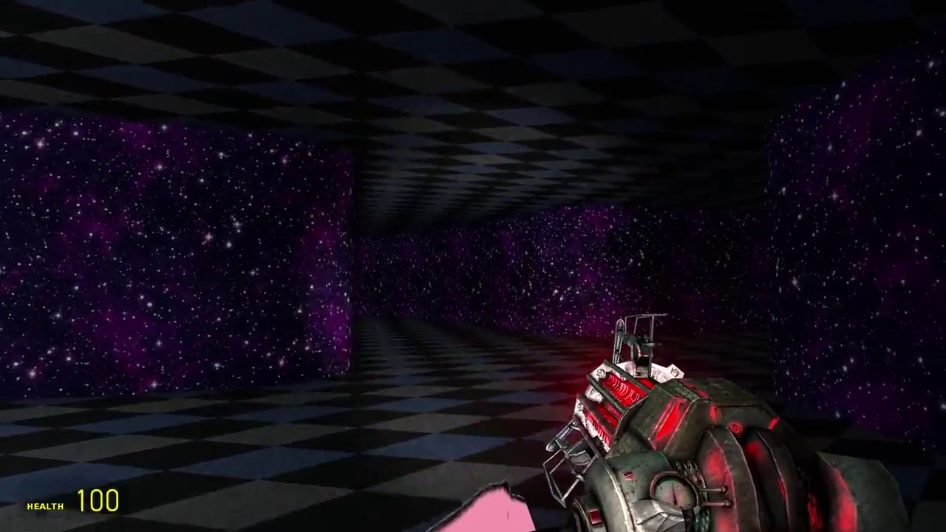
{"action": "key", "text": "w"}
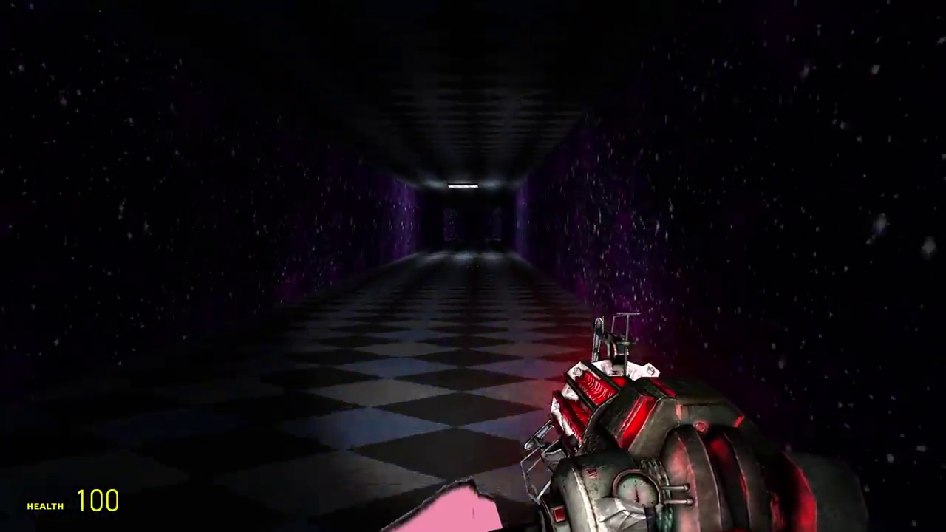
{"action": "key", "text": "w"}
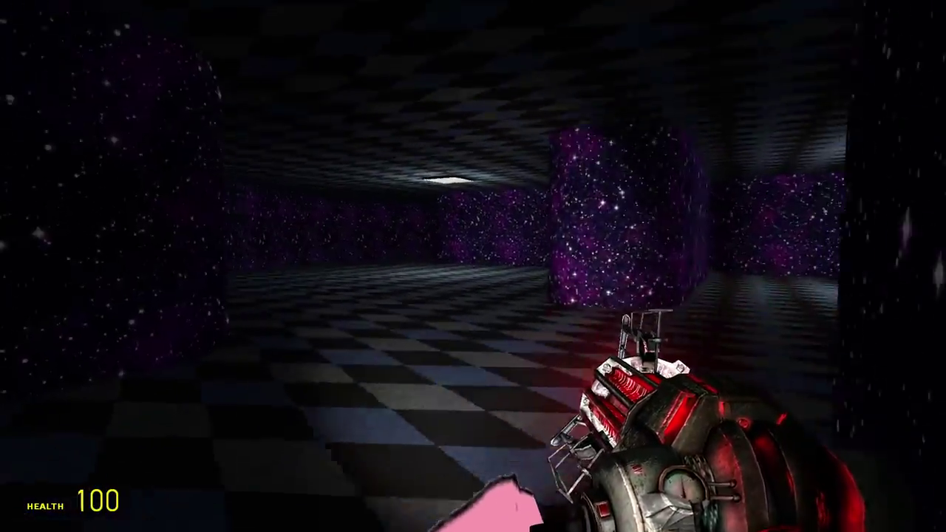
{"action": "key", "text": "w"}
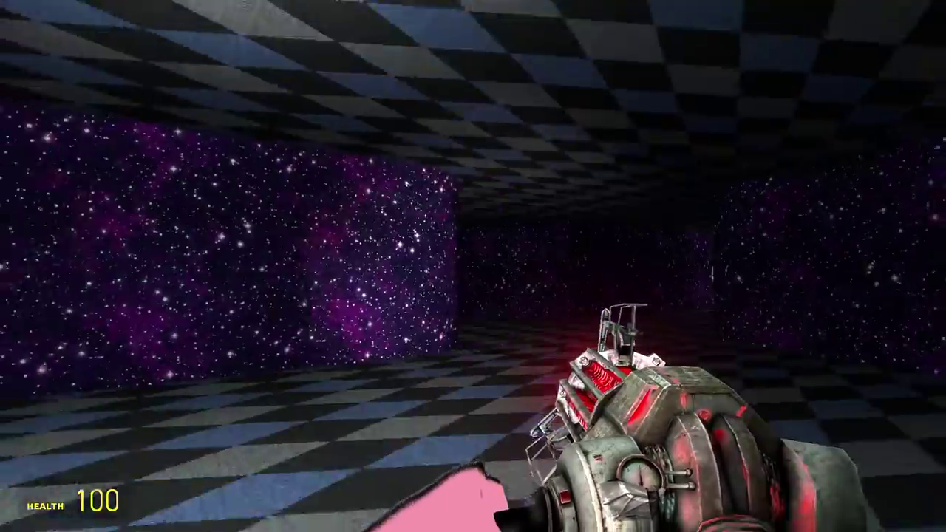